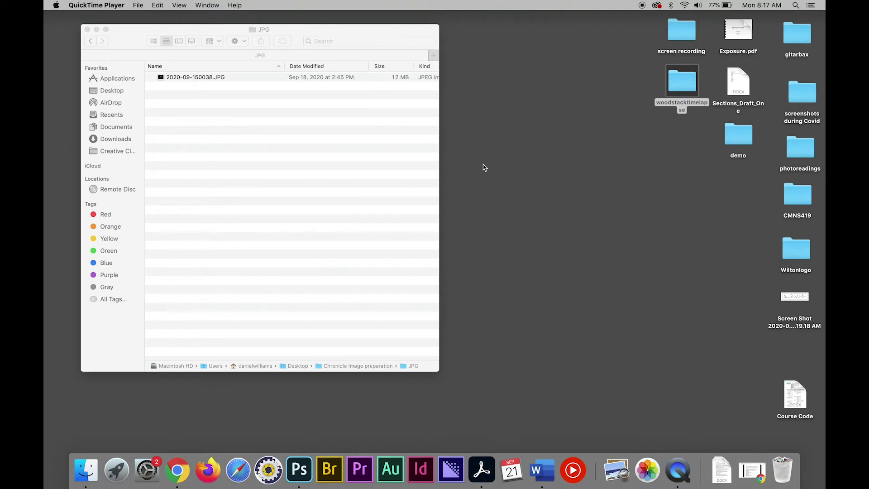
Duplicate the portrait JPEG in Finder and open the copy in Photoshop
left_click(204, 77)
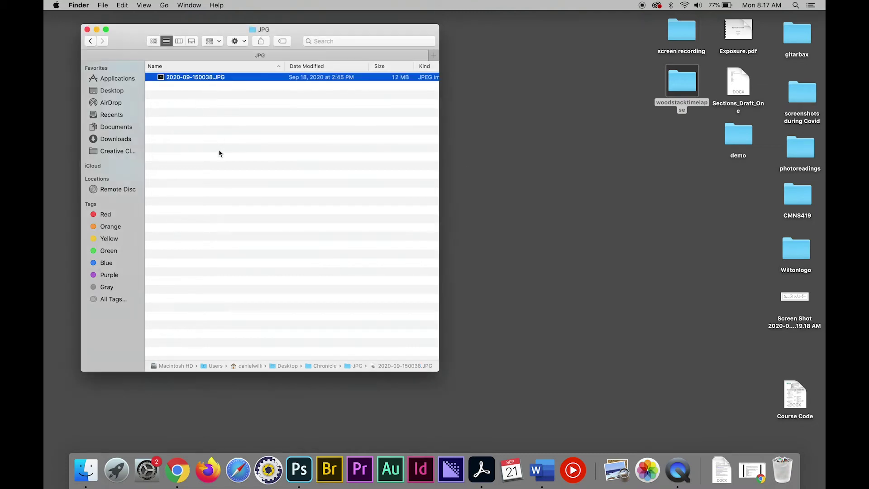
left_click(218, 157)
key("super+v")
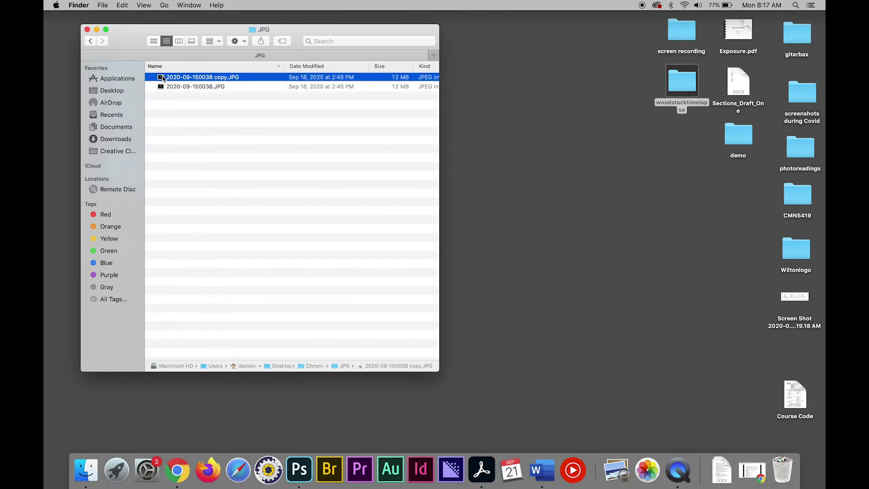
left_click_drag(163, 78, 311, 469)
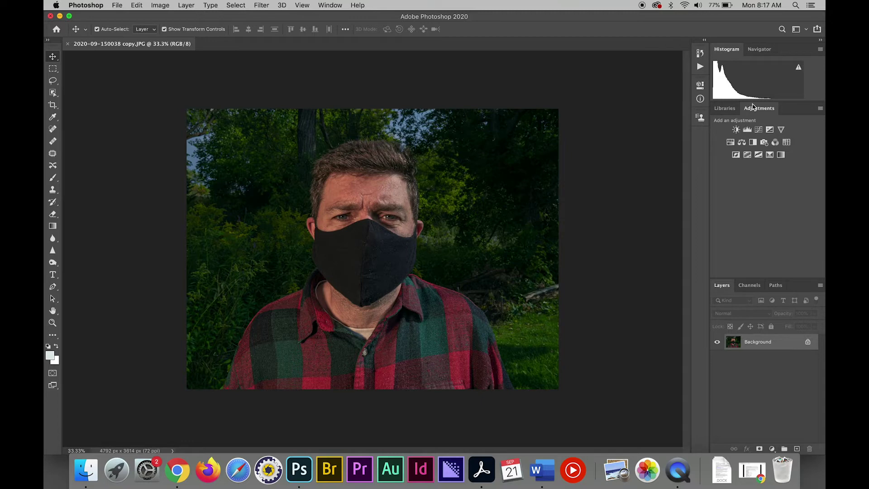
Add a Levels layer with the white input level pulled to 223, comparing before and after
left_click(748, 130)
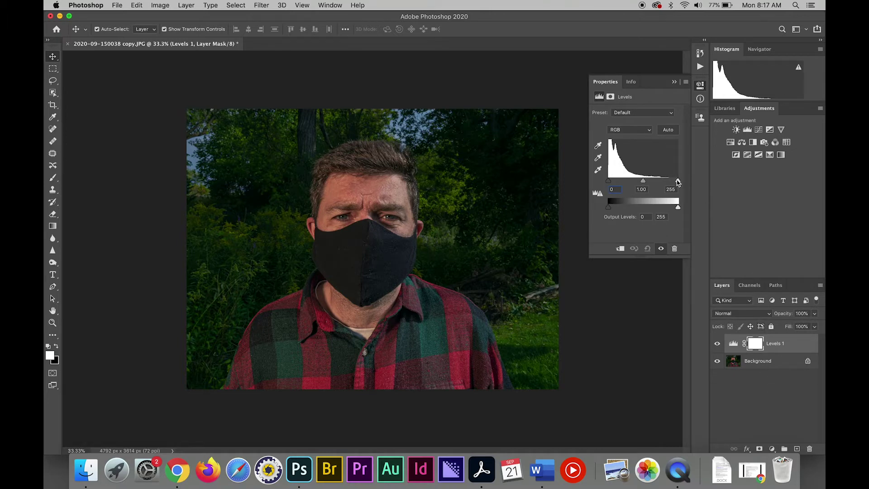
left_click_drag(678, 181, 669, 181)
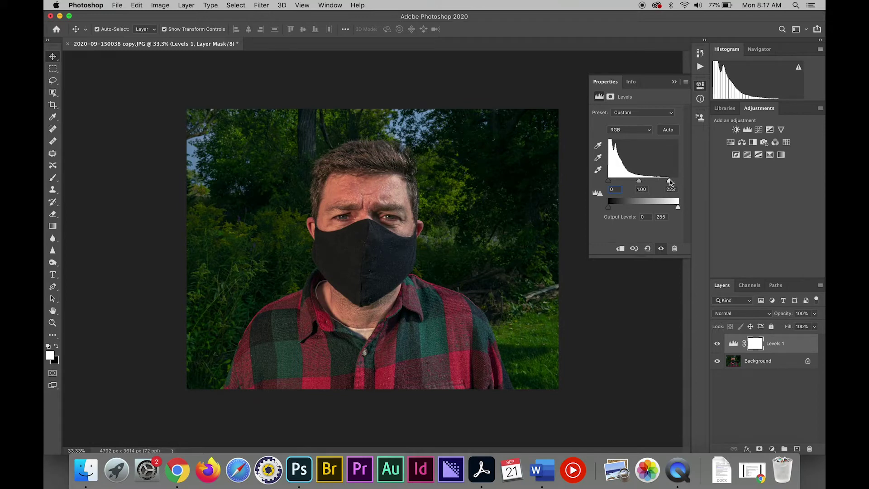
left_click(662, 249)
left_click(662, 249)
left_click(661, 249)
left_click(662, 249)
left_click_drag(640, 184, 640, 183)
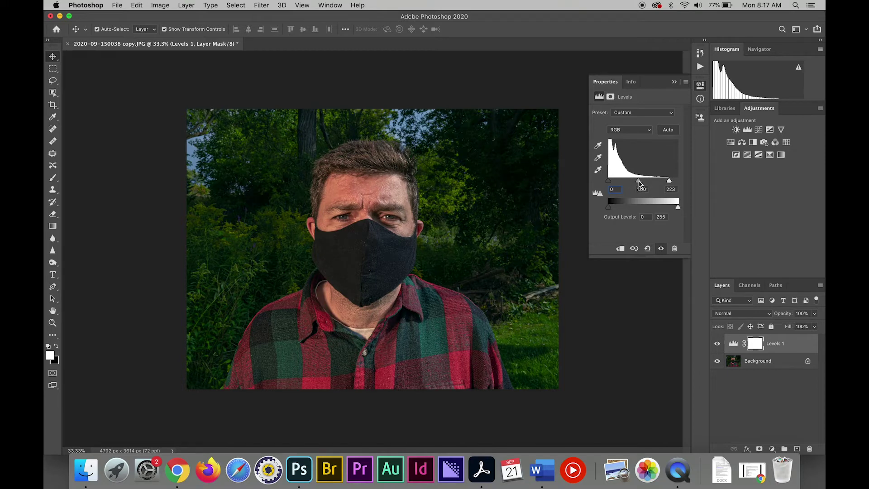
left_click(675, 82)
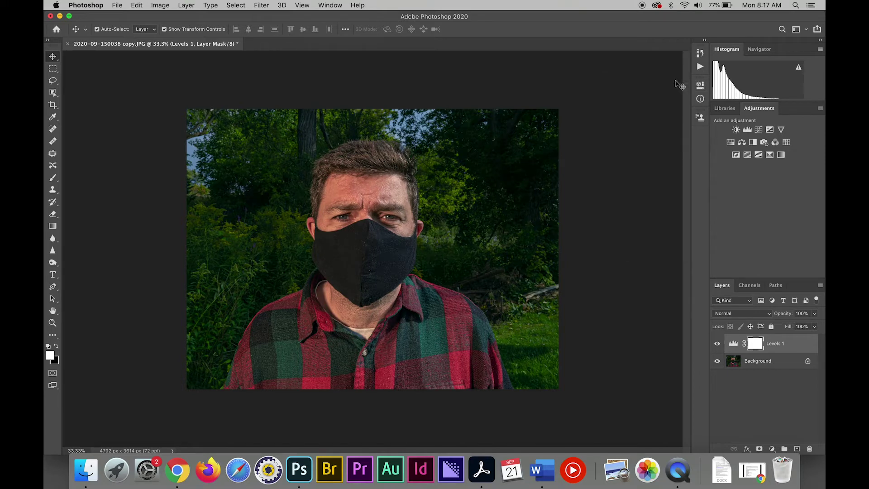
Add a Curves layer with a midtone point at input 133, output 139
left_click(762, 131)
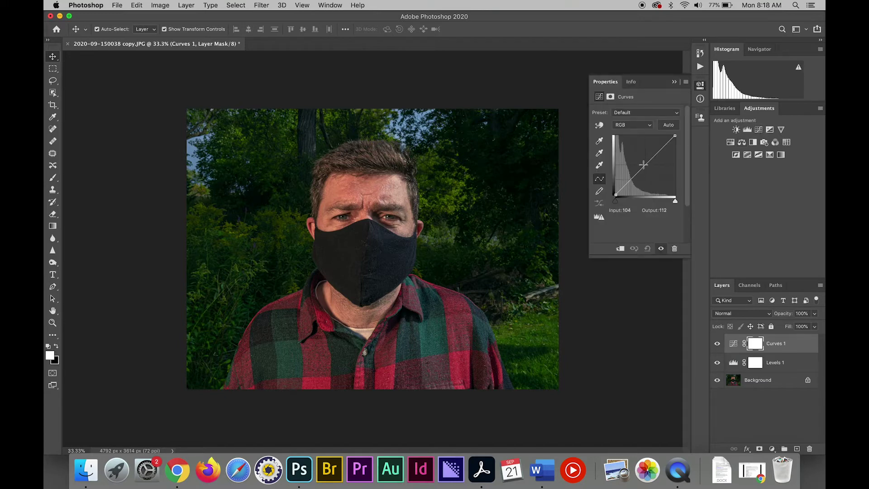
left_click(661, 151)
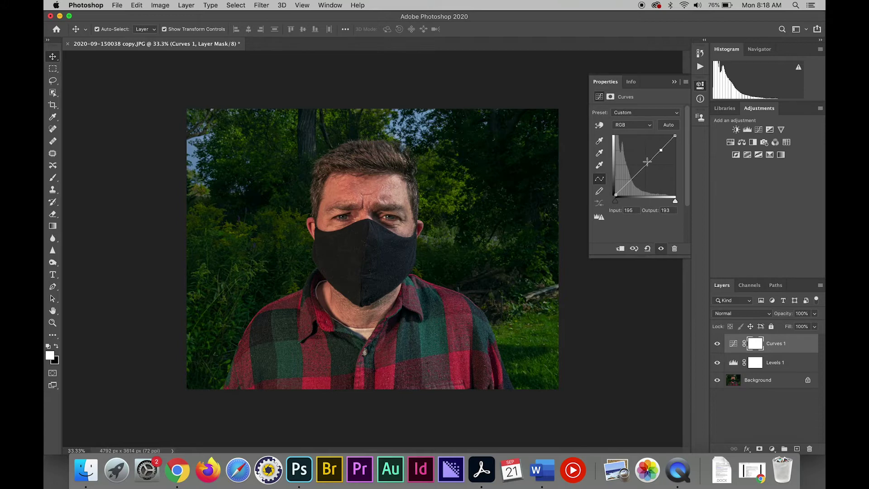
left_click(646, 161)
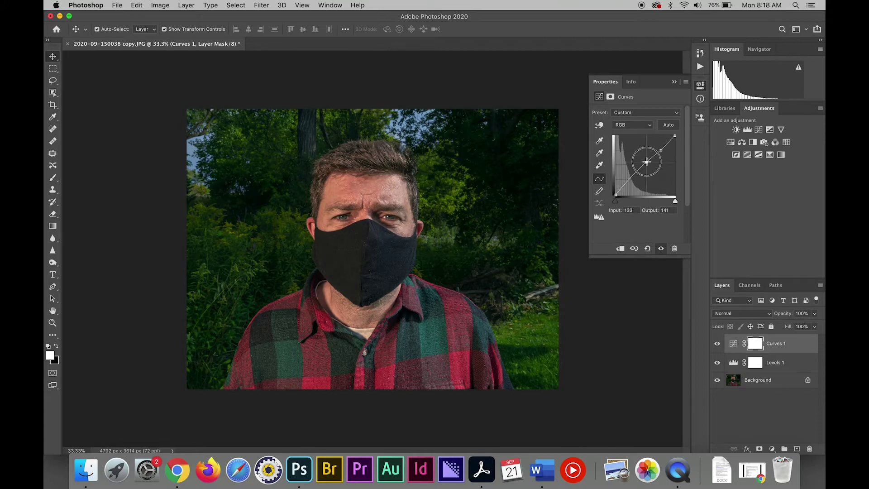
left_click_drag(646, 162, 647, 161)
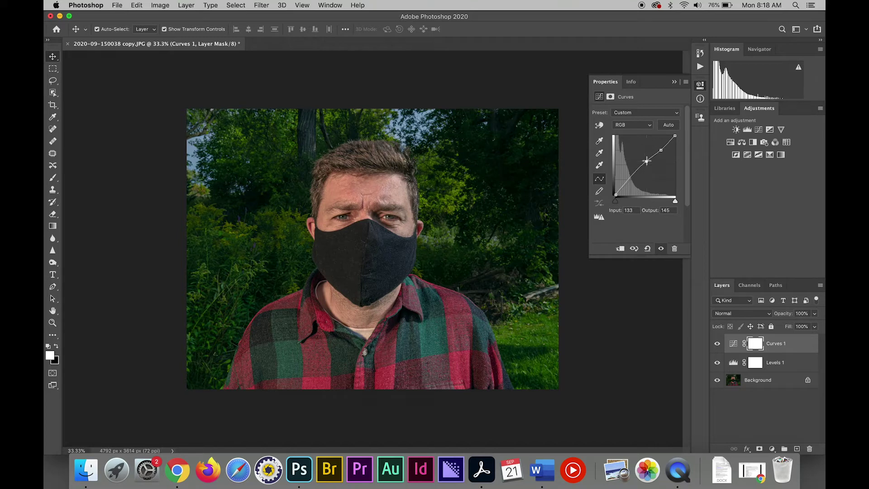
left_click(661, 249)
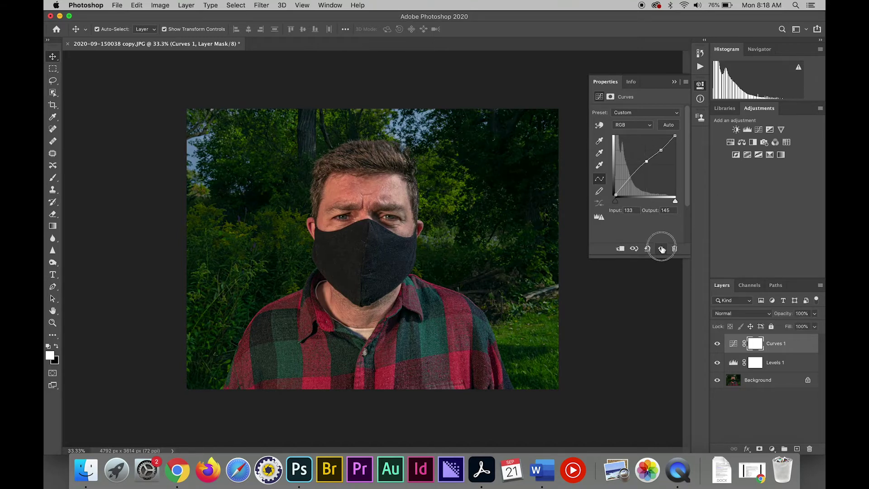
left_click(661, 248)
left_click_drag(647, 162, 647, 163)
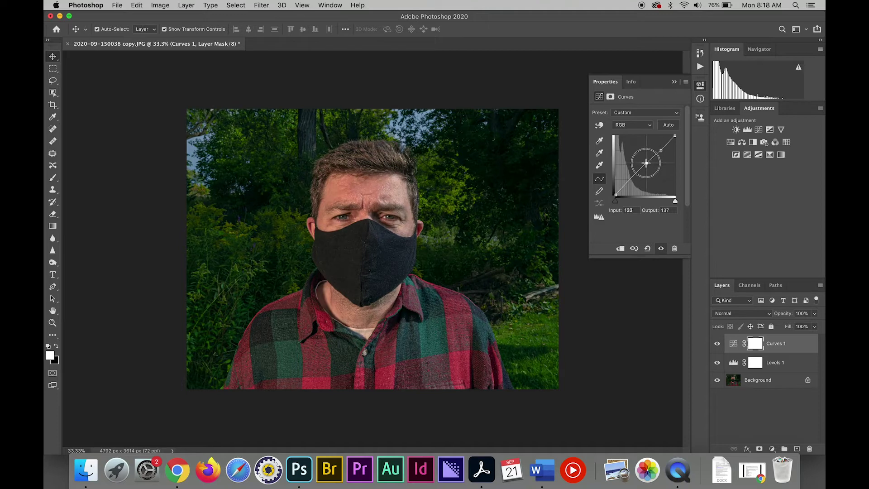
left_click(662, 249)
left_click(661, 249)
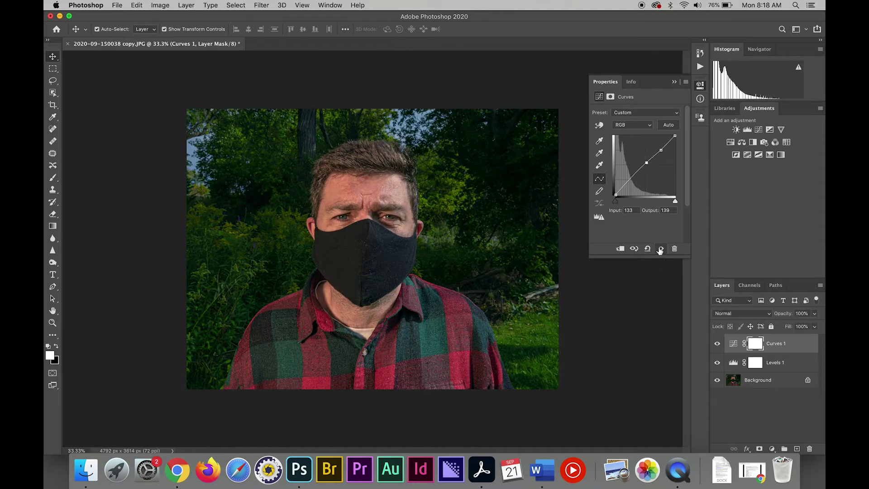
left_click(674, 82)
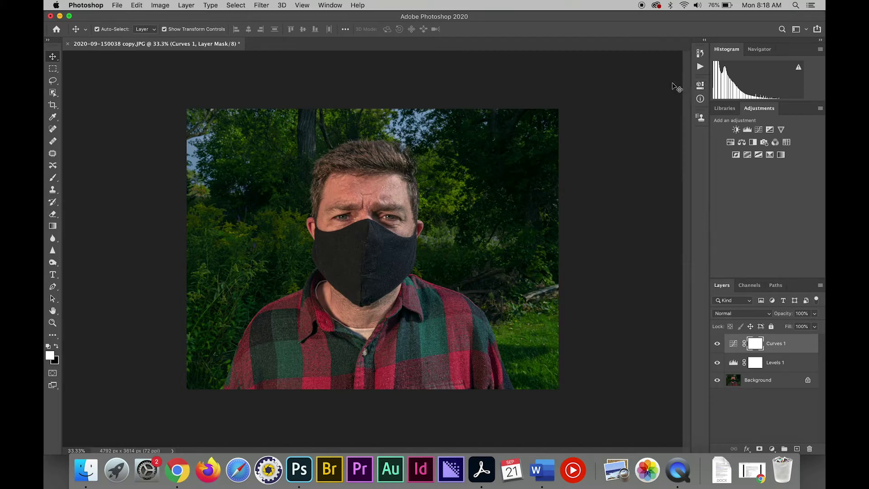
Add a Color Balance layer and shift the midtones to Cyan/Red -8, Yellow/Blue +5
left_click(742, 143)
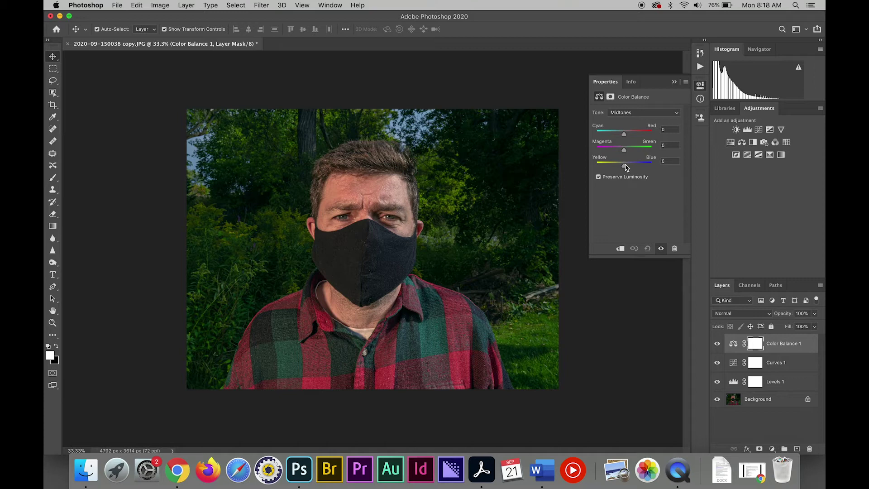
left_click_drag(624, 166, 626, 165)
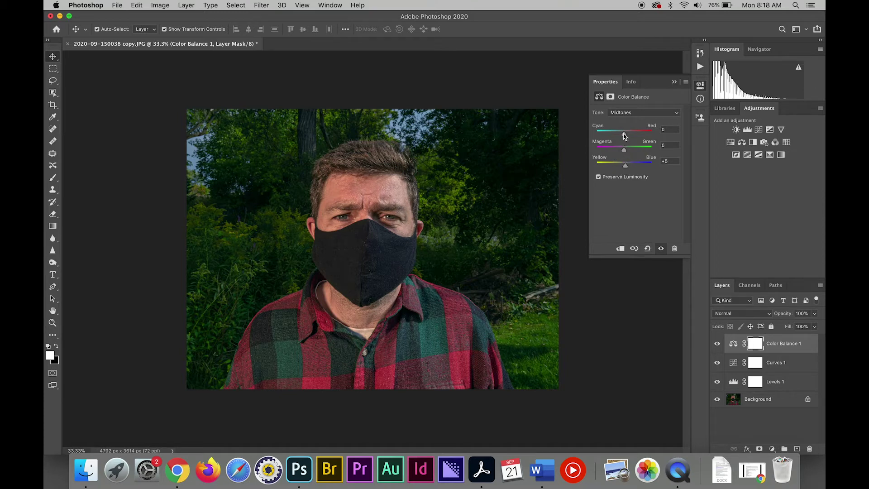
left_click_drag(624, 134, 621, 134)
Nudge the highlights slightly toward cyan and blue
left_click(631, 113)
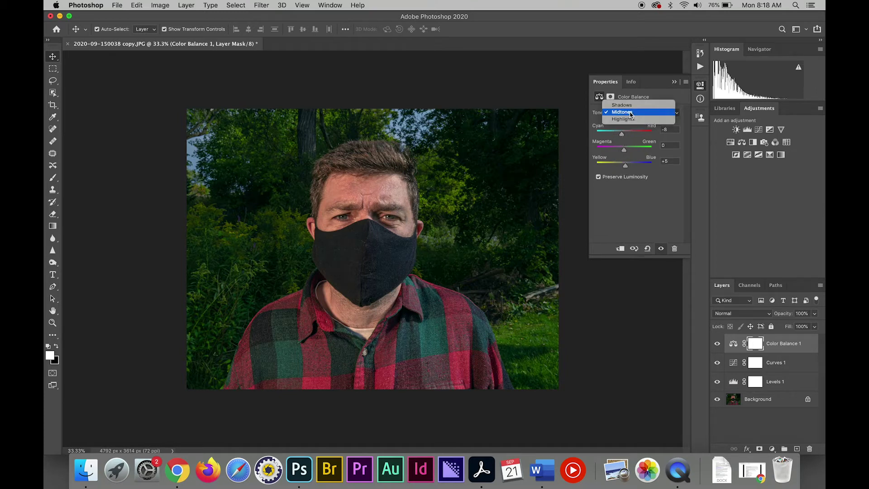
left_click(624, 120)
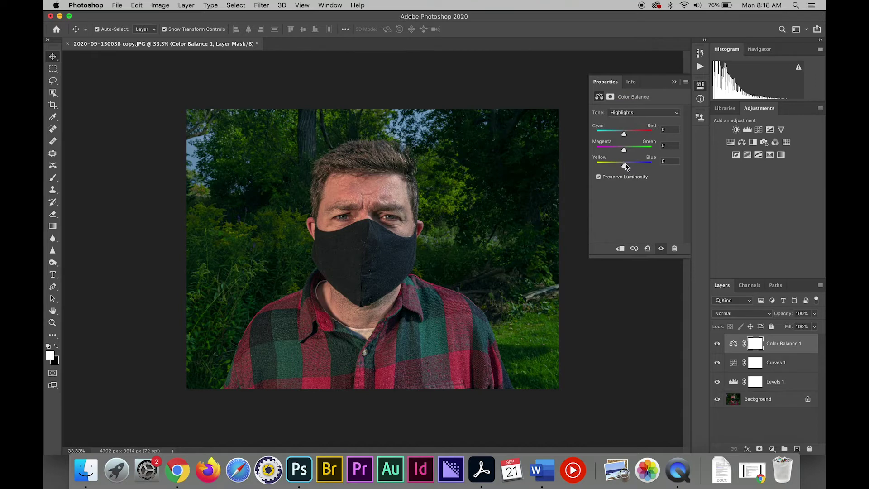
left_click_drag(624, 166, 626, 167)
left_click_drag(625, 135, 623, 135)
Set the shadows to -2, -2, +5 and compare the Color Balance before and after
left_click(628, 112)
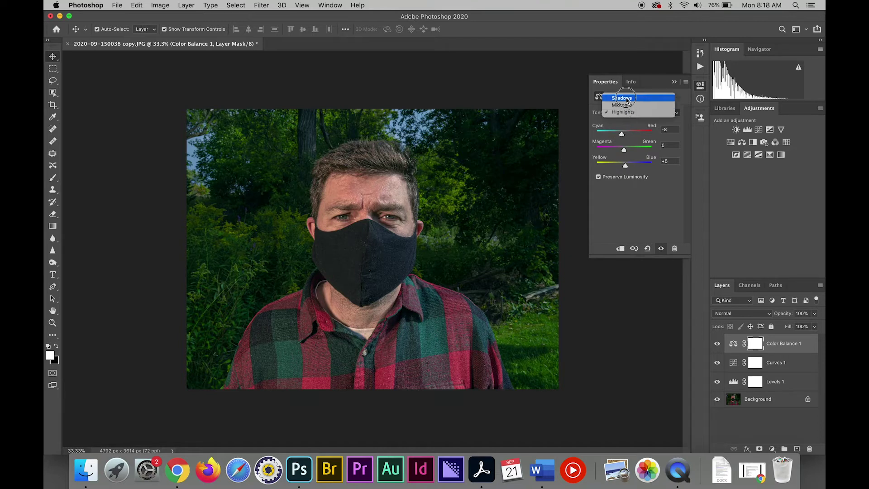
left_click(622, 98)
mouse_move(624, 164)
left_mouse_down()
mouse_move(625, 152)
mouse_move(615, 152)
mouse_move(627, 153)
left_mouse_up()
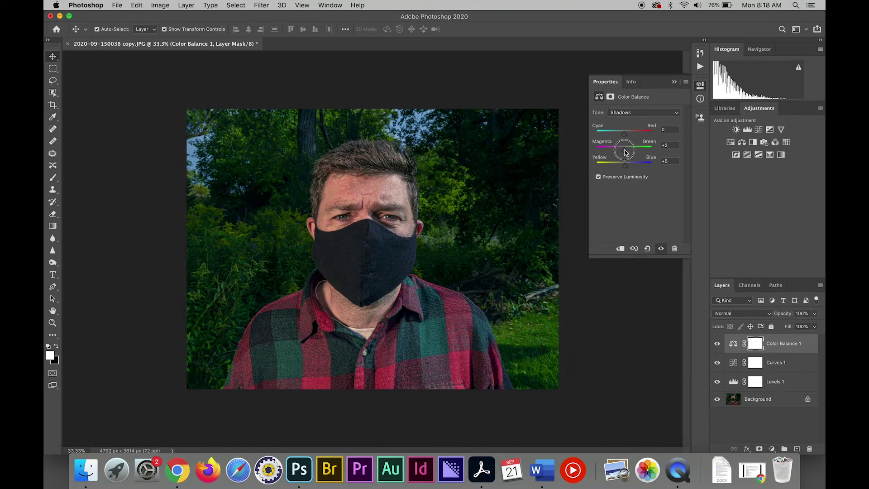
left_click_drag(625, 153, 625, 152)
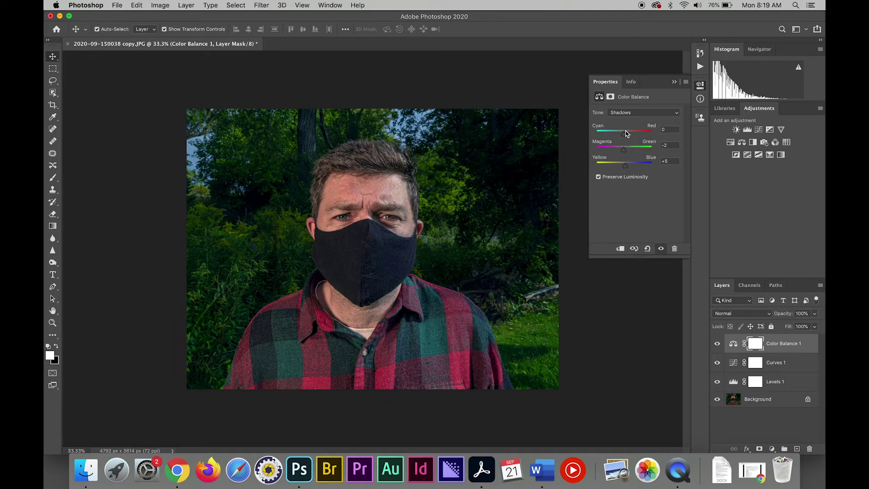
left_click_drag(627, 132, 625, 135)
left_click(661, 249)
left_click(661, 249)
left_click(661, 249)
left_click(661, 249)
left_click(674, 82)
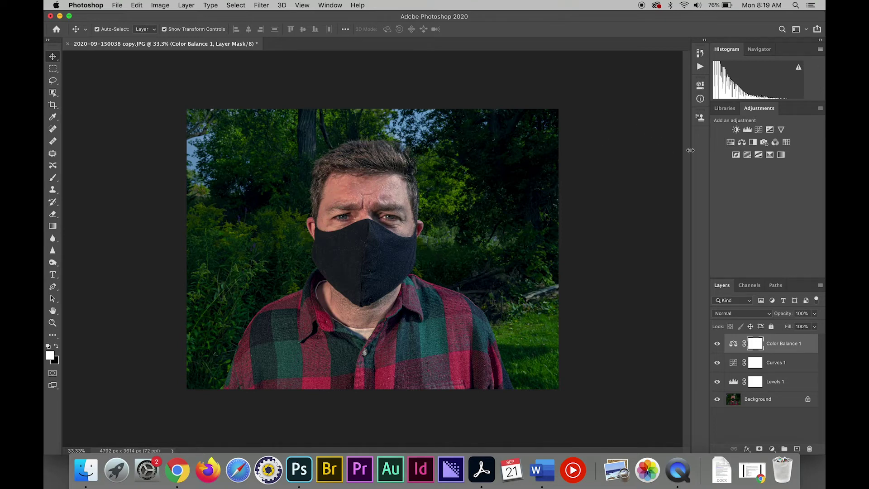
Add a Hue/Saturation layer lowering the Reds saturation to -6
left_click(731, 143)
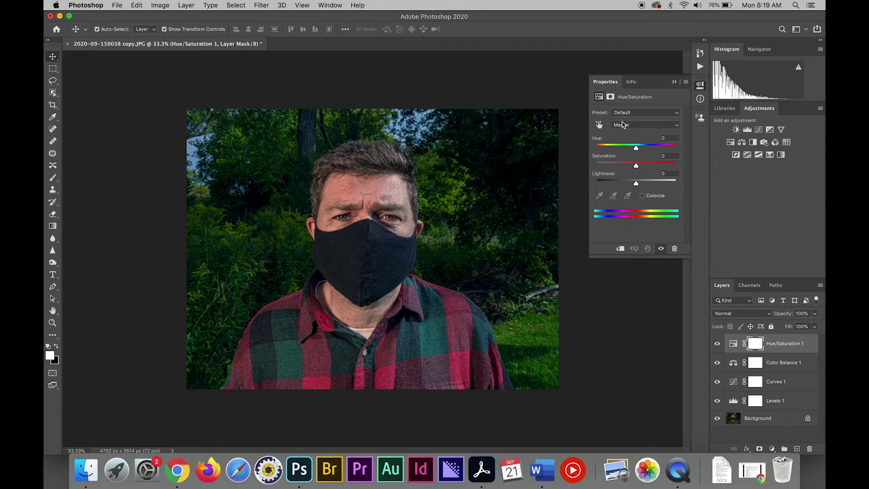
left_click(623, 125)
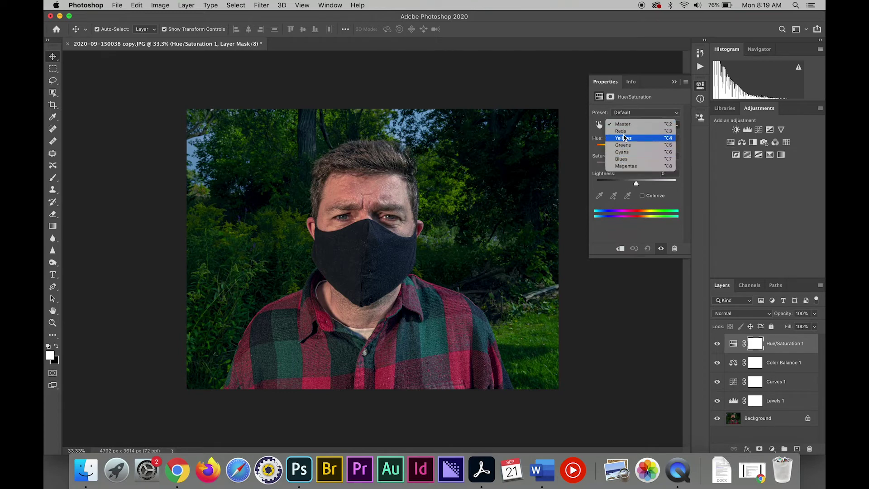
left_click(620, 131)
mouse_move(636, 166)
left_mouse_down()
mouse_move(582, 165)
mouse_move(636, 169)
left_mouse_up()
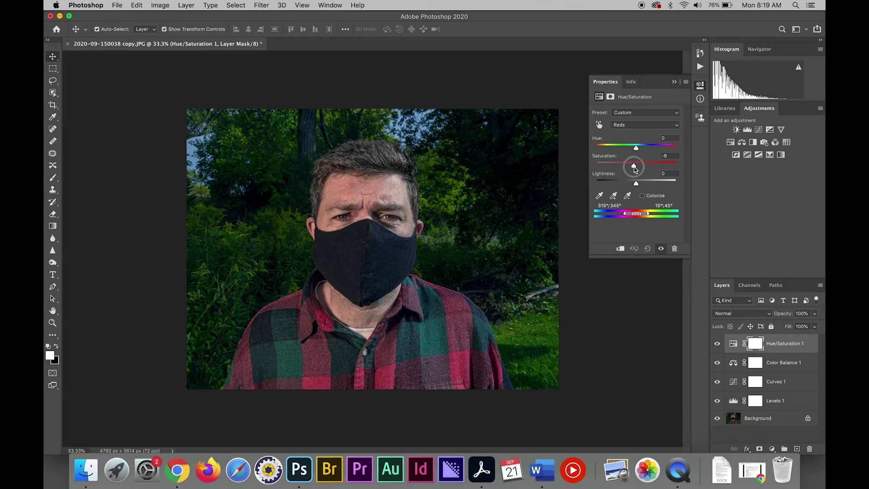
left_click(661, 249)
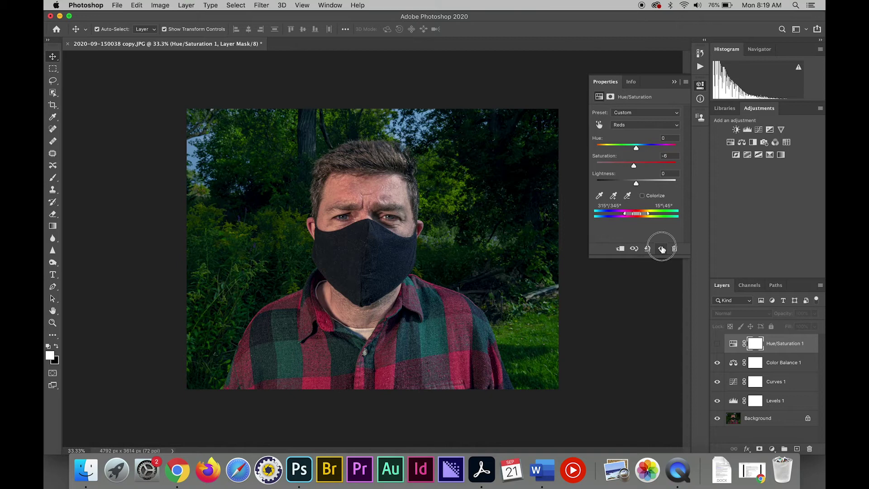
left_click(662, 249)
left_click(662, 249)
left_click(662, 249)
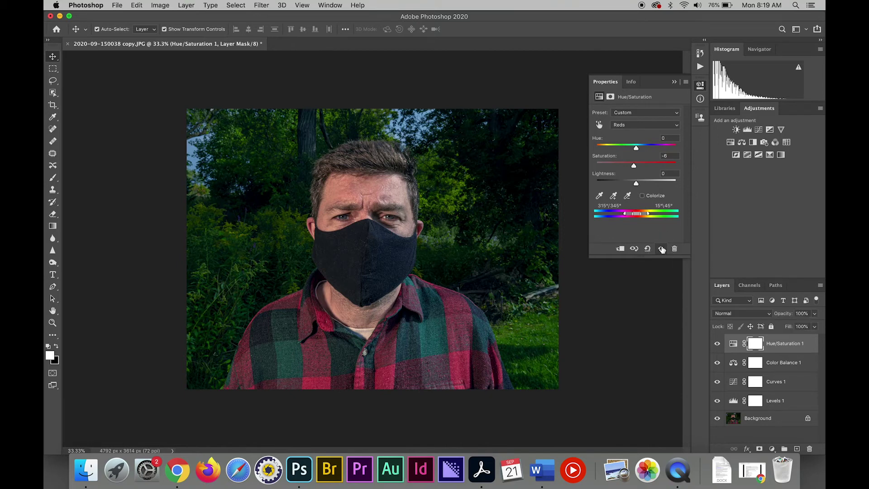
left_click(675, 82)
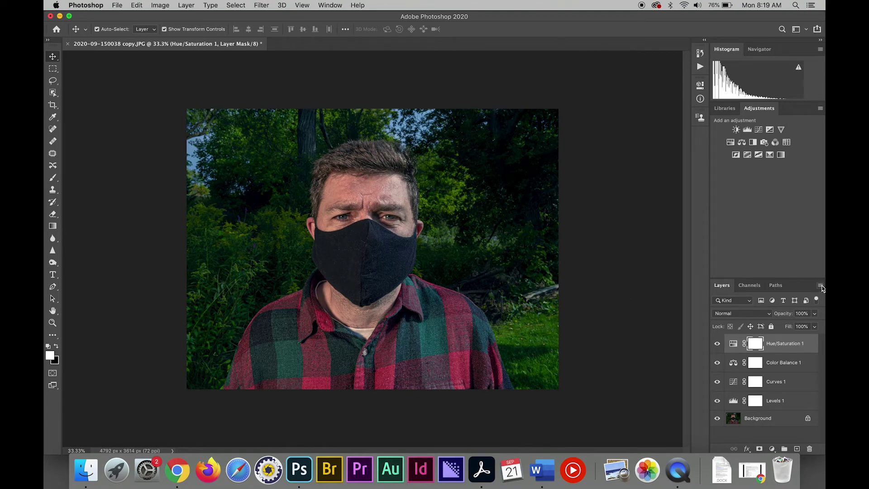
left_click(820, 286)
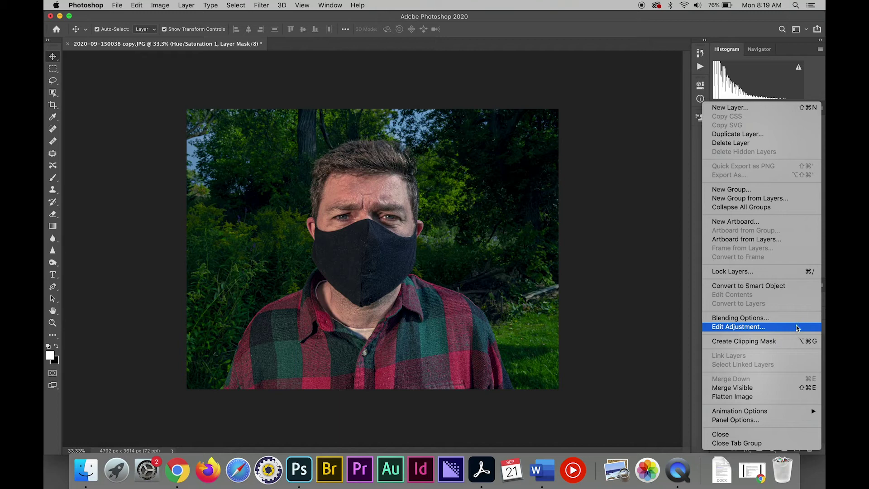
Undo a mistaken conversion, then convert the Background layer into smart object Layer 0
left_click(788, 286)
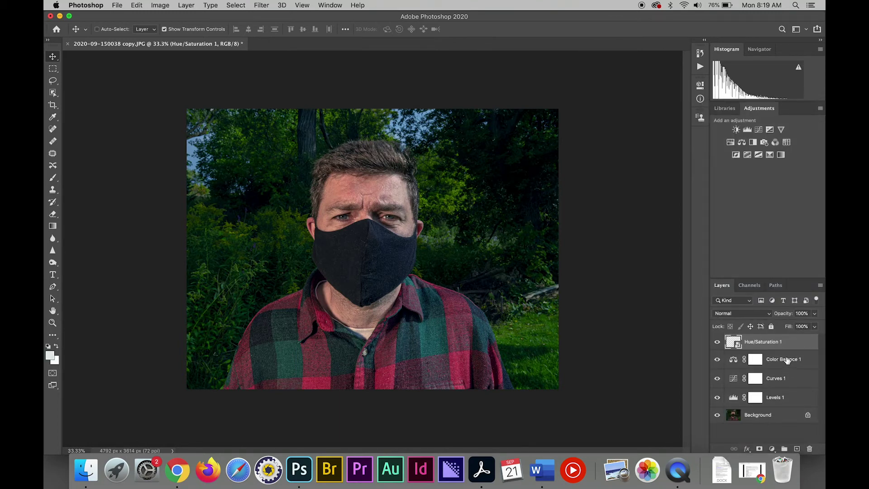
key("super+z")
left_click(761, 421)
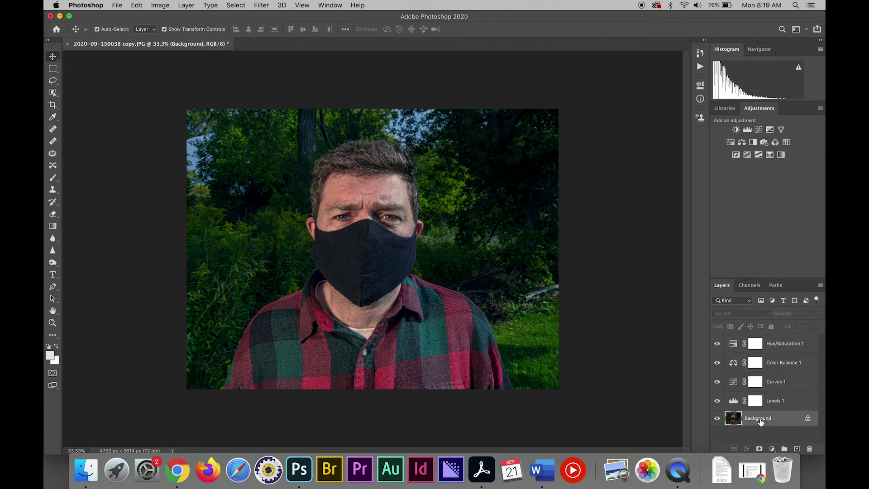
left_click(821, 285)
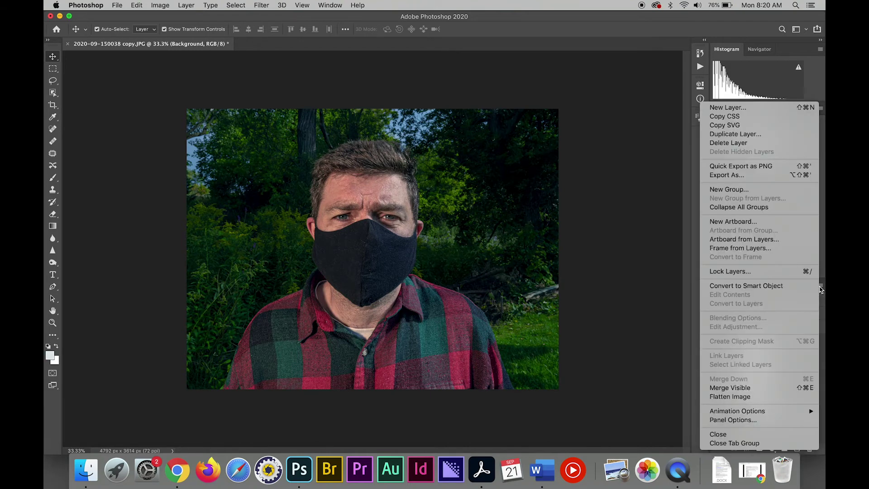
left_click(791, 286)
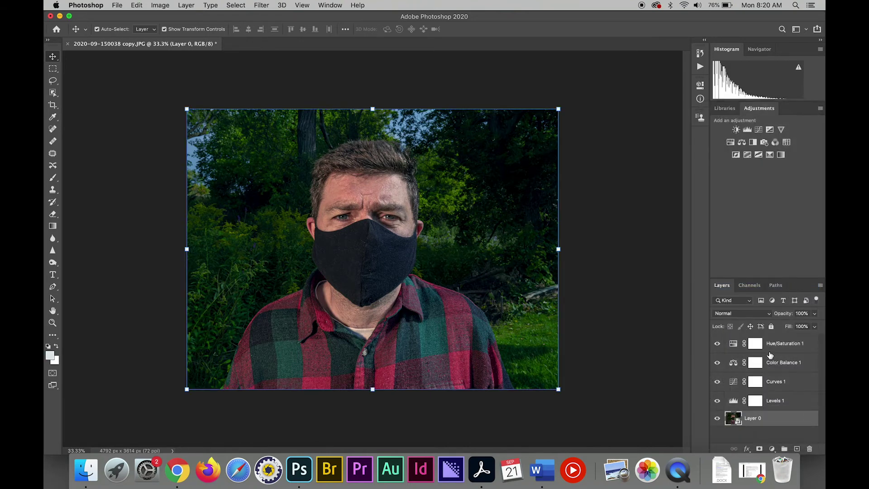
Apply Unsharp Mask at Amount 65%, Radius 1.0, Threshold 0 as a smart filter
left_click(262, 5)
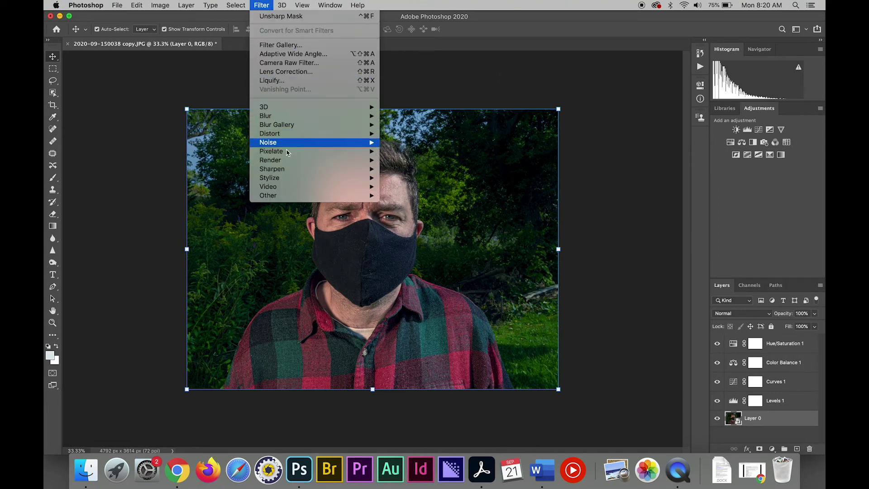
mouse_move(286, 170)
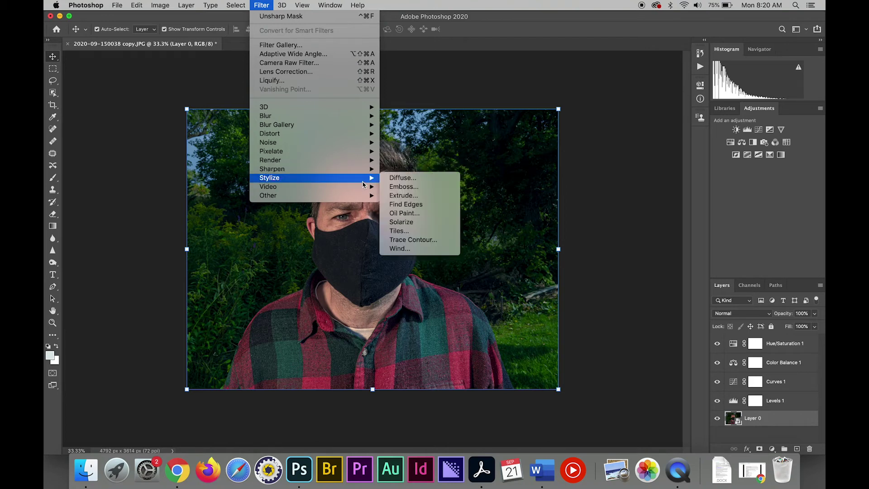
mouse_move(362, 170)
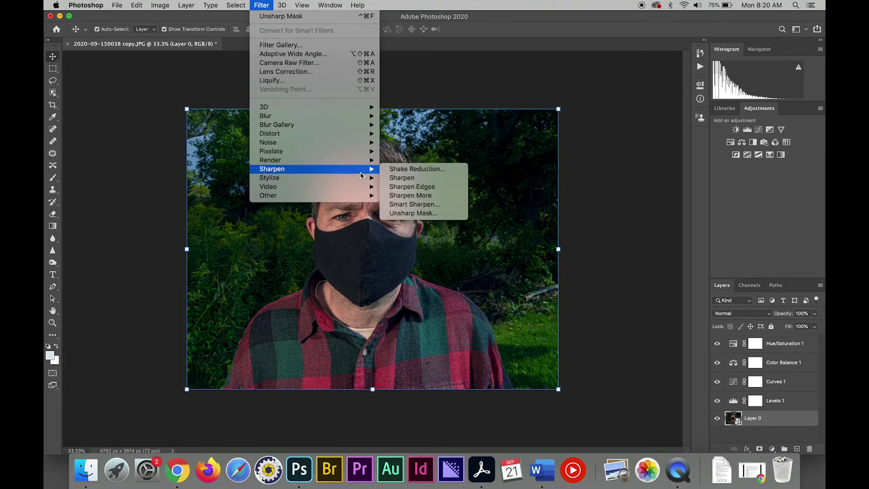
left_click(414, 214)
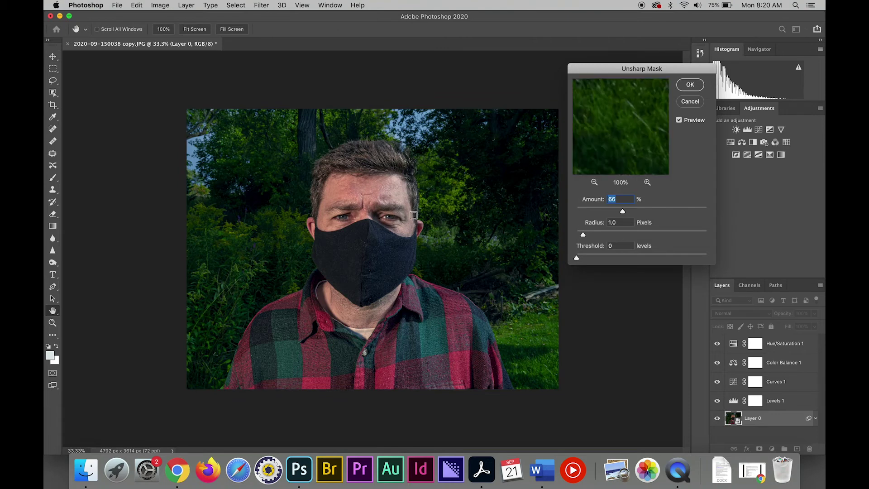
left_click(391, 219)
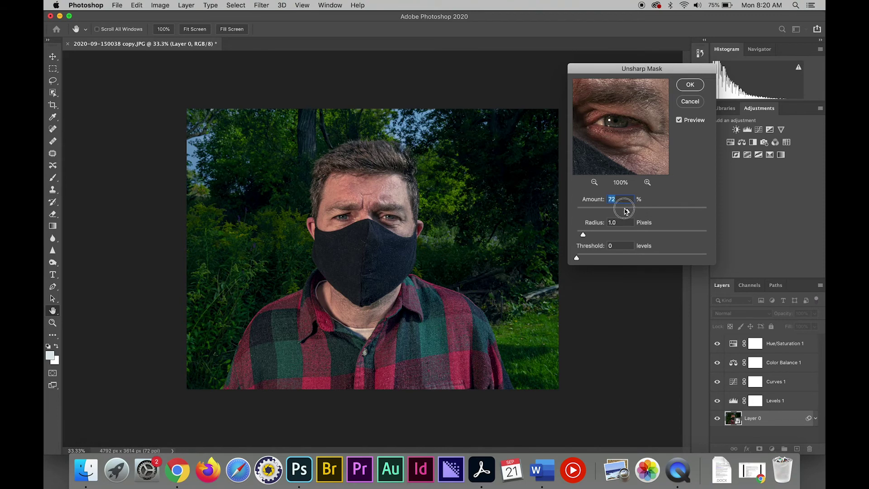
left_click(623, 209)
left_click_drag(622, 210, 623, 210)
left_click(689, 85)
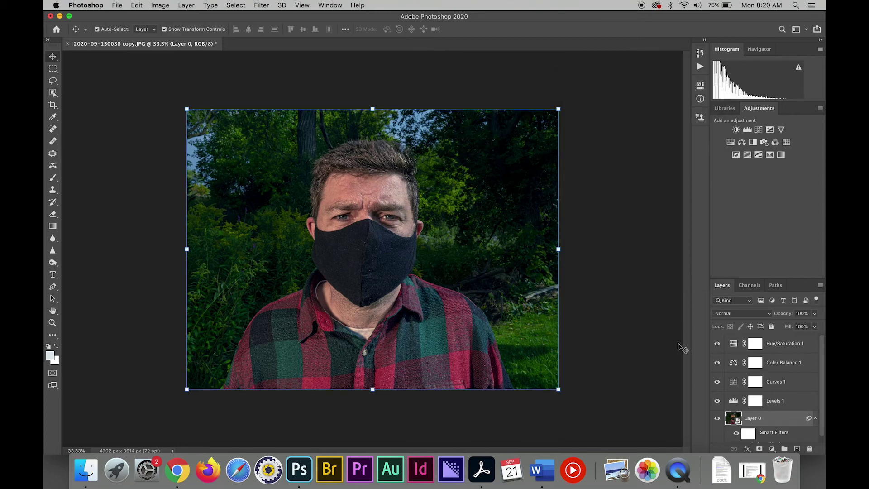
scroll(794, 364, "down", 1)
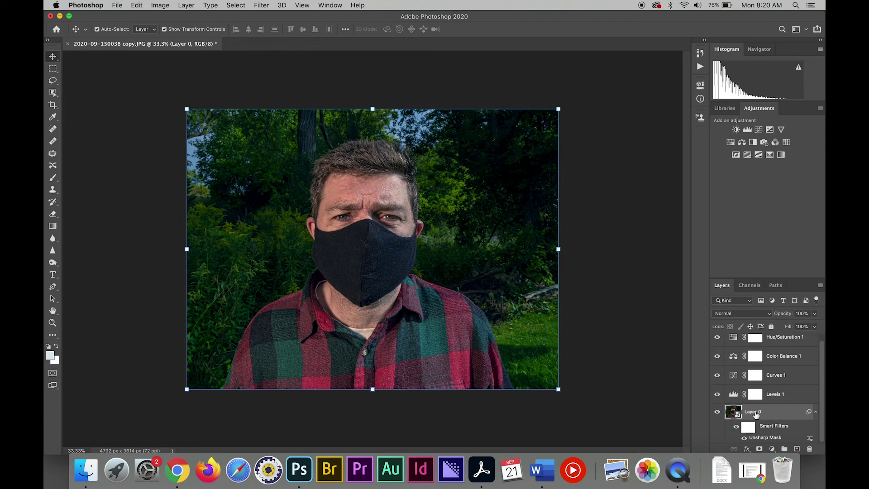
scroll(783, 374, "up", 1)
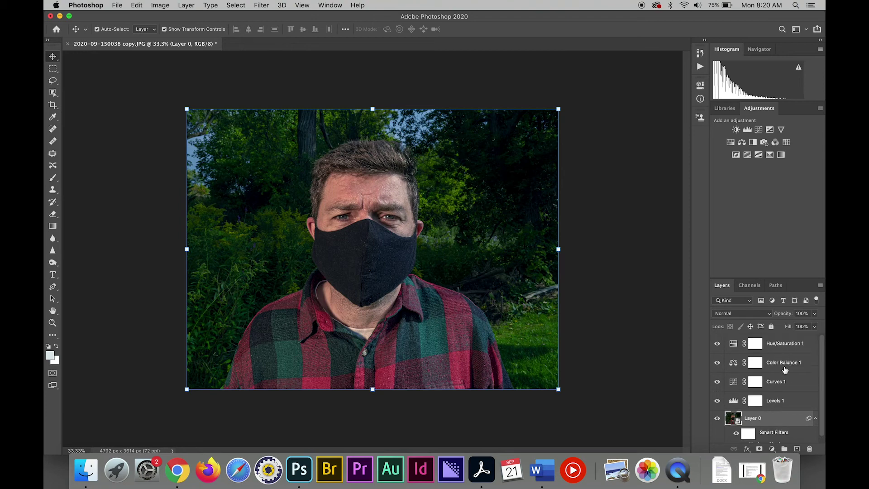
scroll(785, 371, "down", 1)
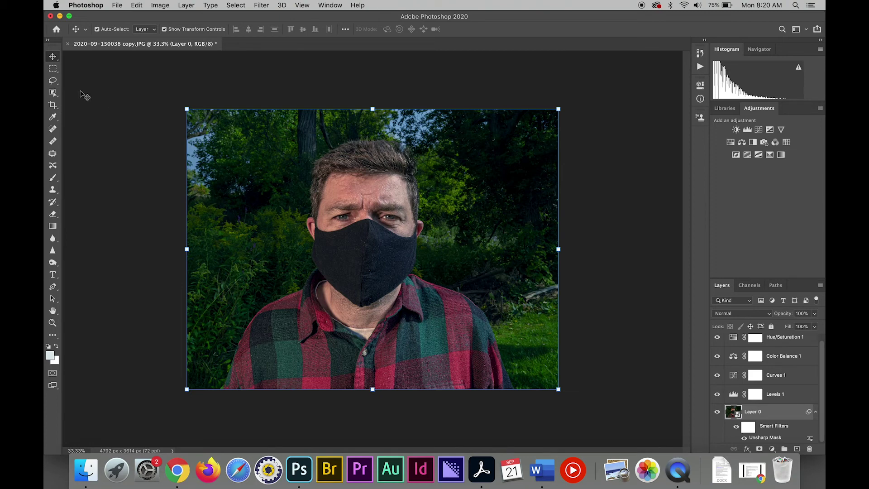
Trim a narrow strip off the right edge with the Crop tool and commit it
left_click(53, 104)
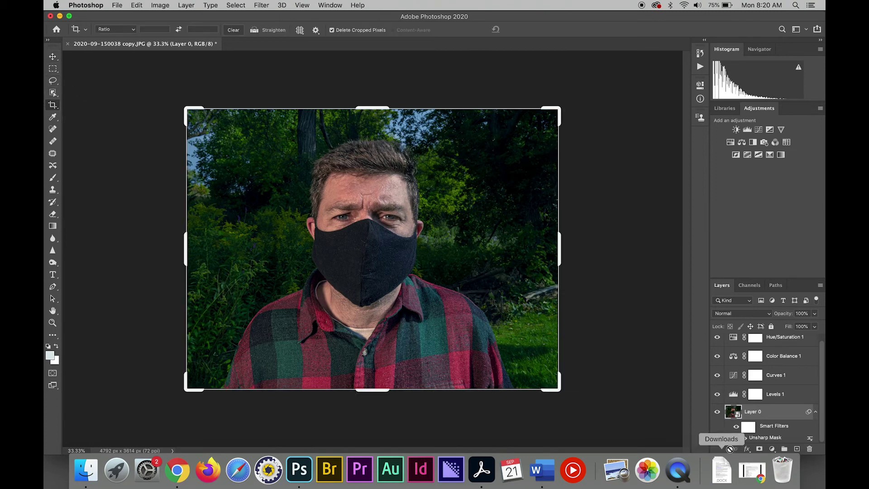
left_click_drag(560, 252, 551, 254)
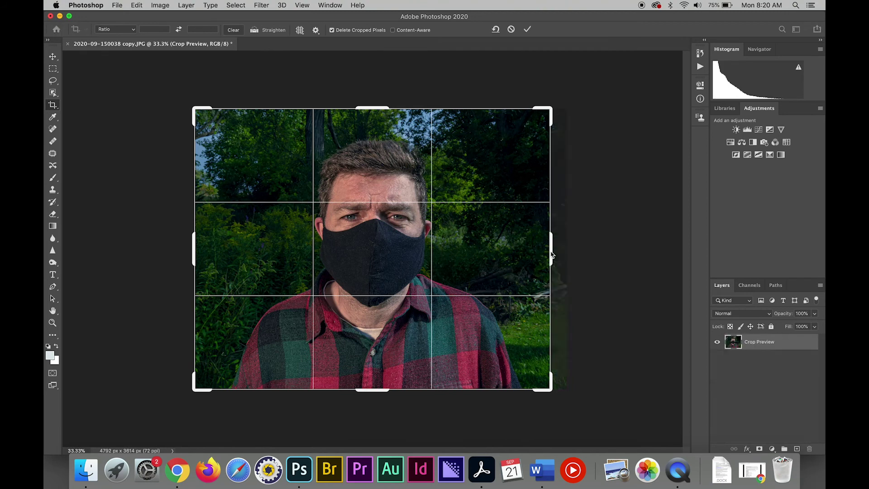
key("Return")
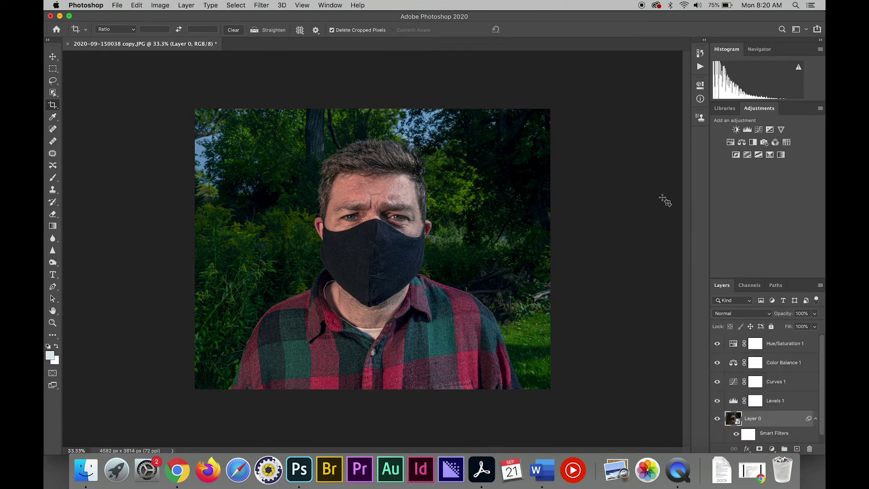
Start Save As and set the file format to Photoshop PSD
left_click(117, 6)
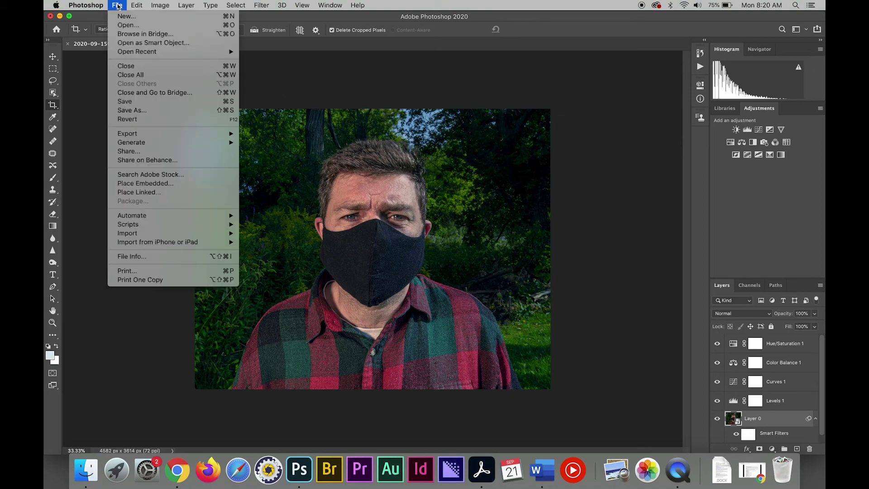
left_click(129, 110)
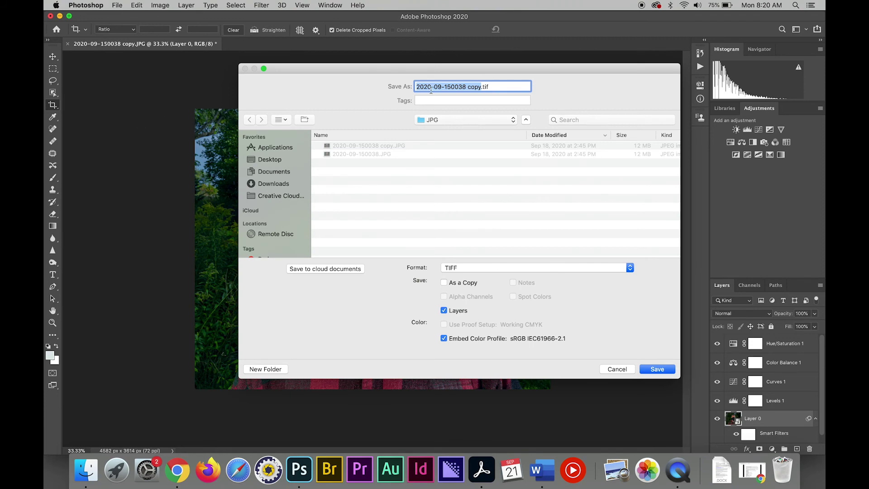
left_click(534, 269)
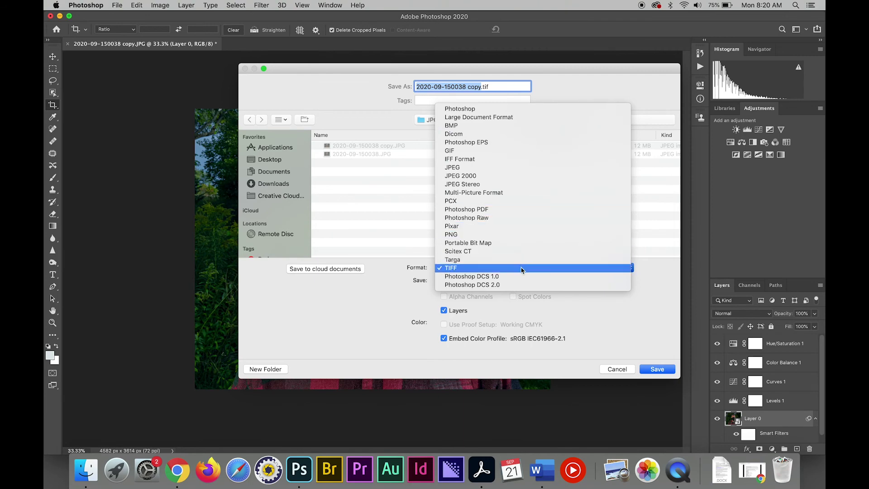
left_click(524, 209)
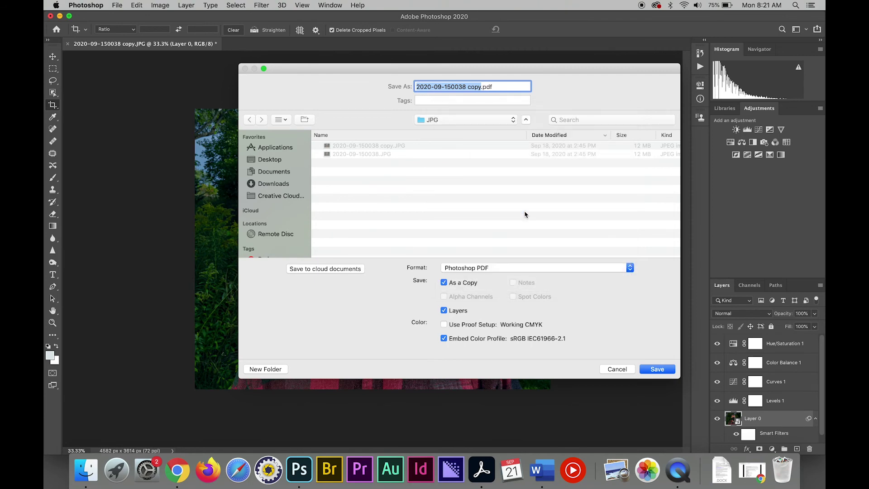
left_click(518, 268)
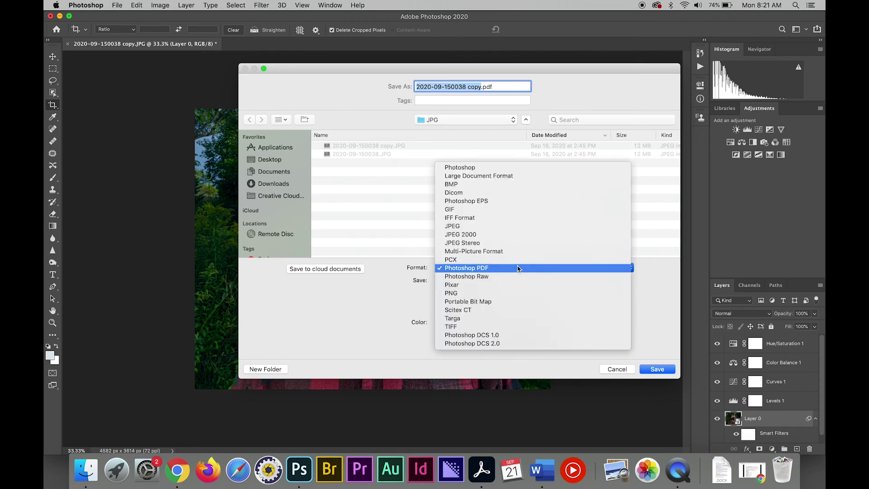
left_click(507, 159)
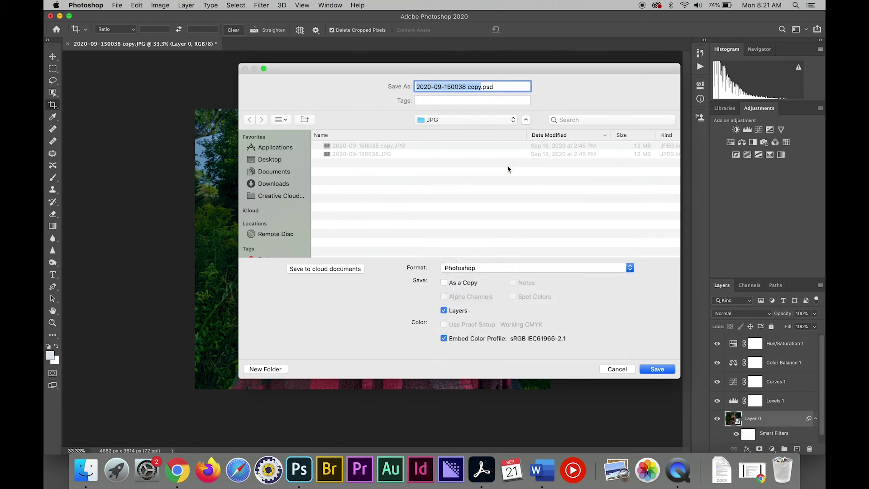
Name the file WilliamsD_Mask and save it, accepting the Photoshop Format Options
left_click(481, 88)
left_click_drag(481, 88, 414, 86)
type("Willia")
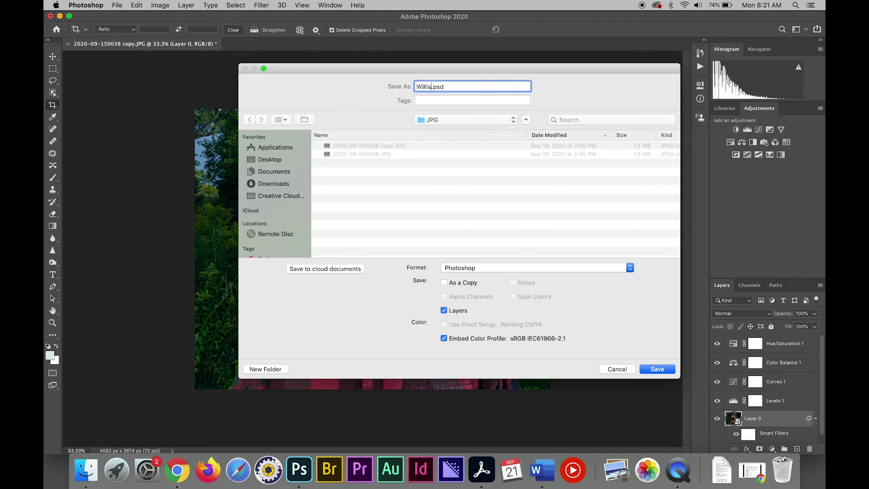
type("msD_Mask")
left_click(662, 370)
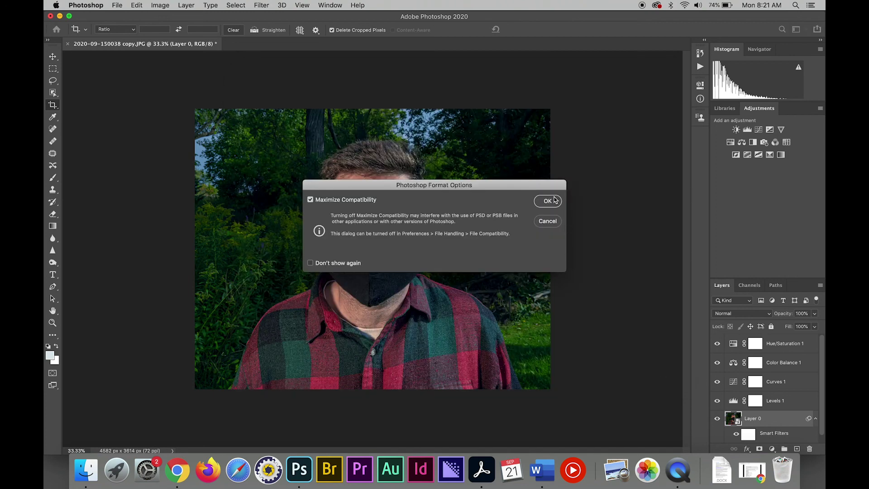
left_click(555, 200)
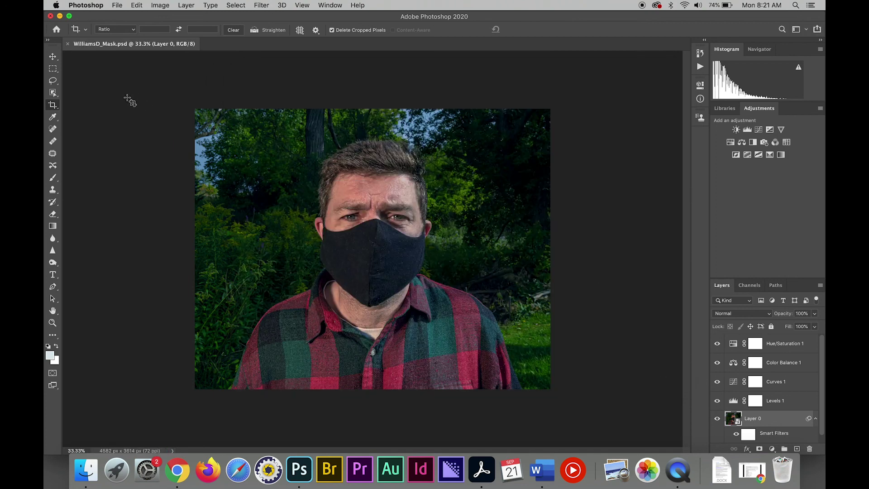